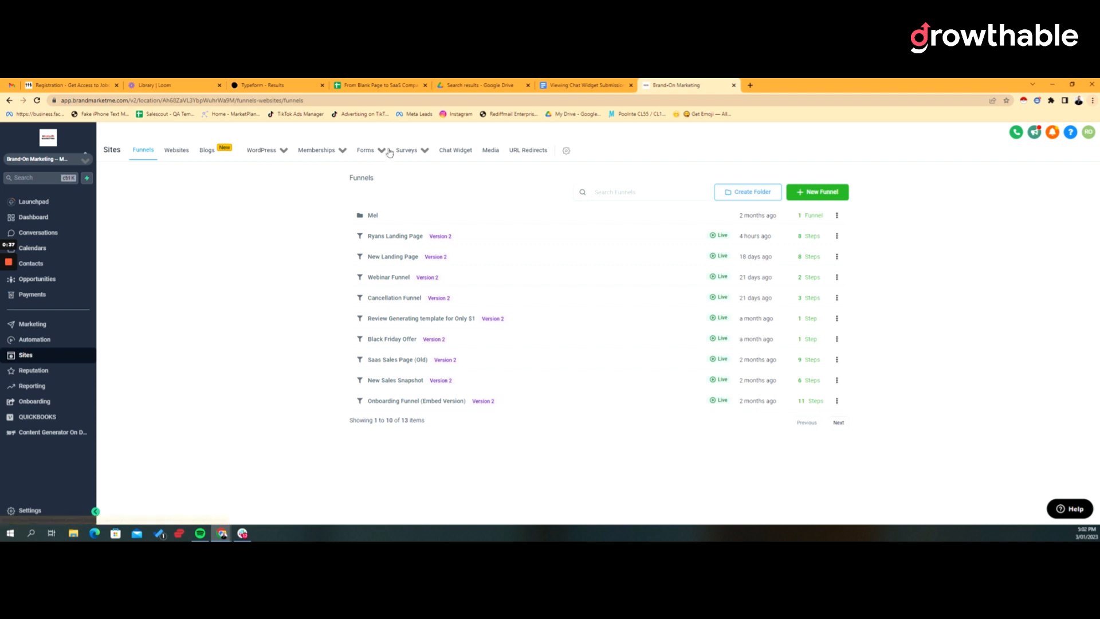
- Create a new form in the Forms builder and add a Full Name field to it
mouse_move(382, 153)
click(370, 171)
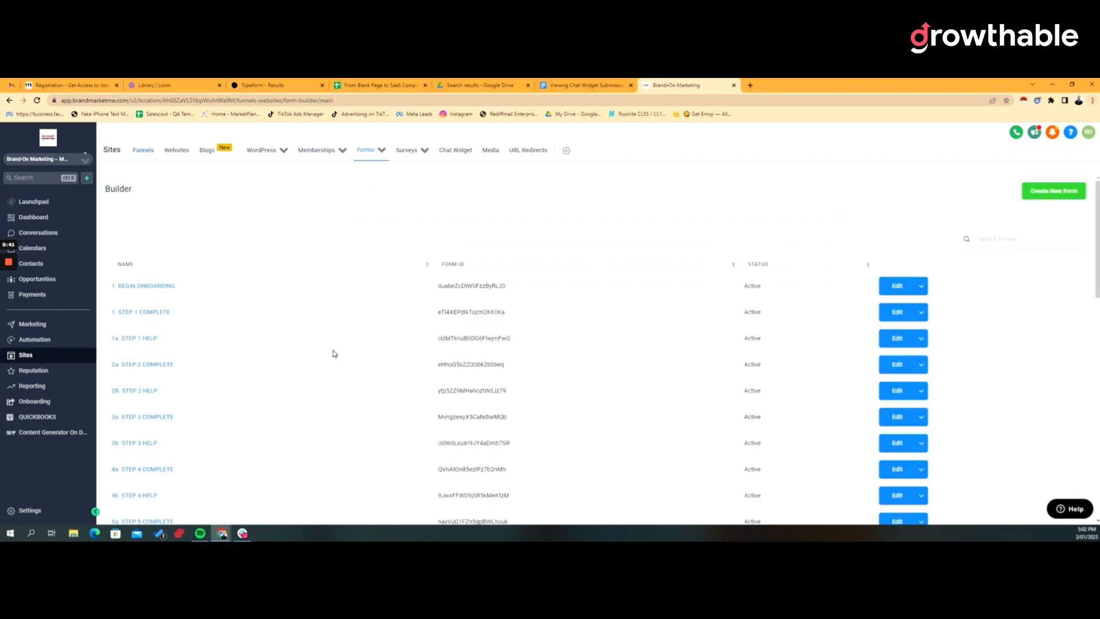
click(1041, 196)
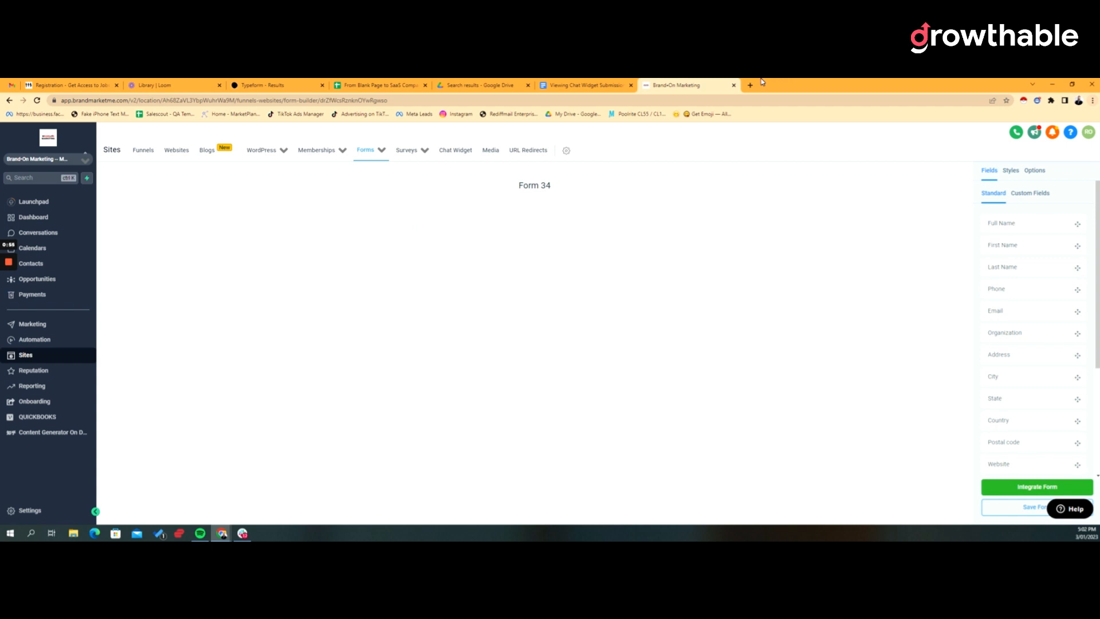
mouse_move(381, 155)
drag(1017, 222, 471, 224)
- Rename the form as "Contact Us" in its options
click(1039, 172)
drag(1028, 219, 960, 224)
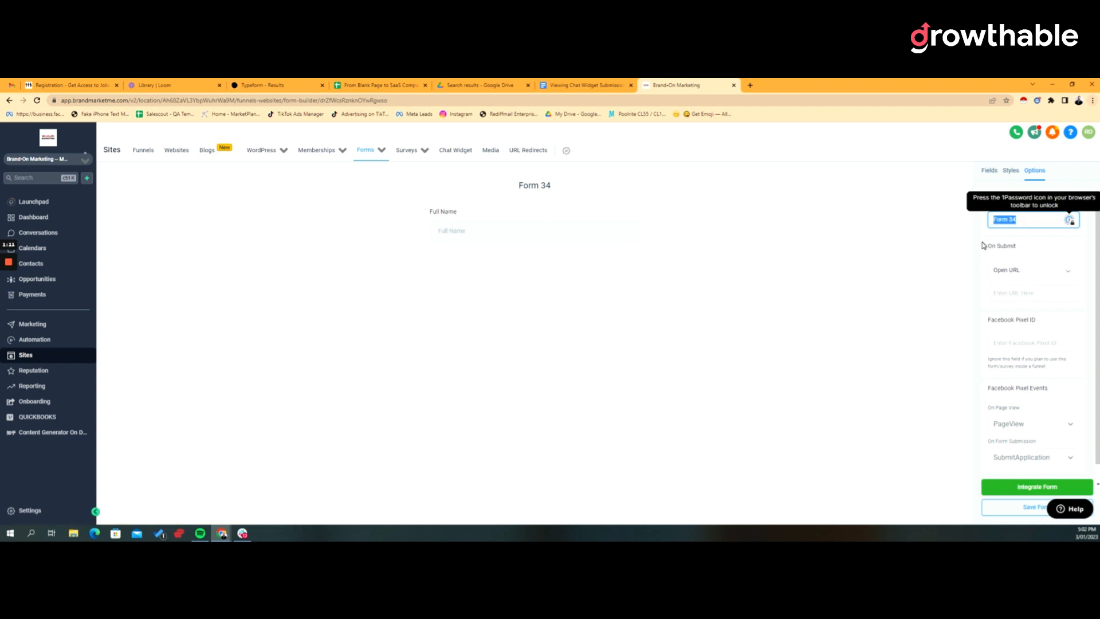
text(Contact Us)
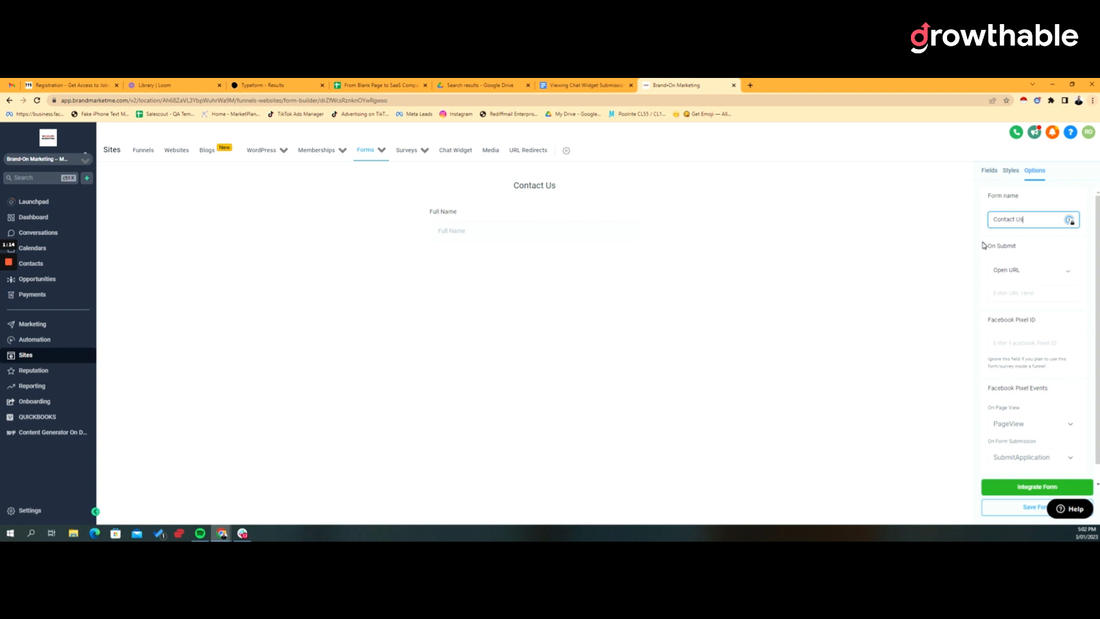
click(983, 245)
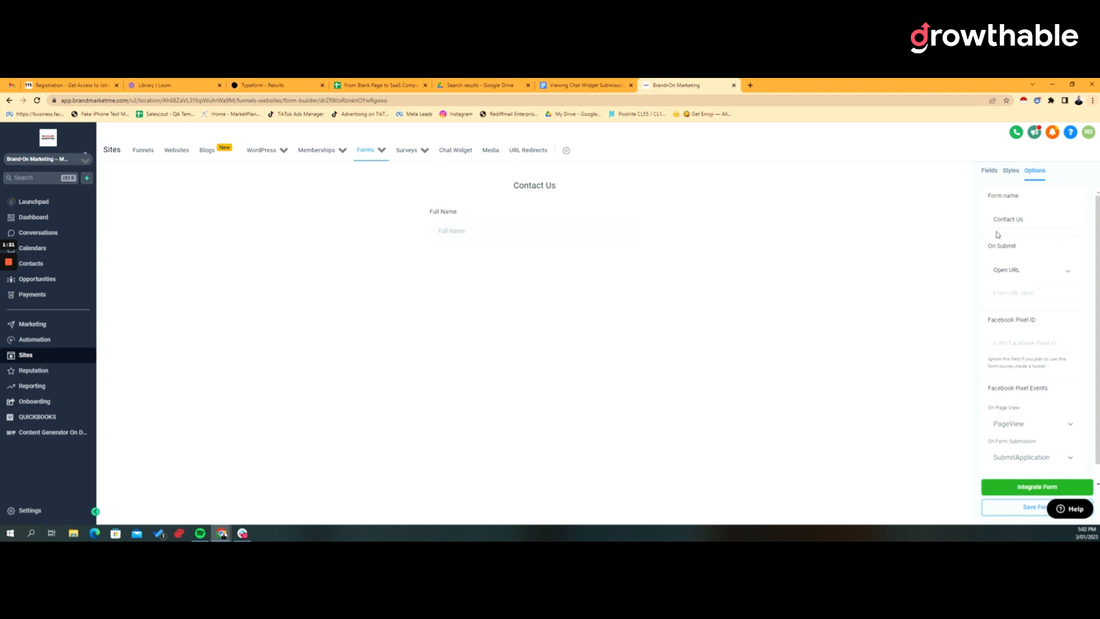
- Look through the standard and custom fields available for the form, including the option to add a custom field
click(990, 171)
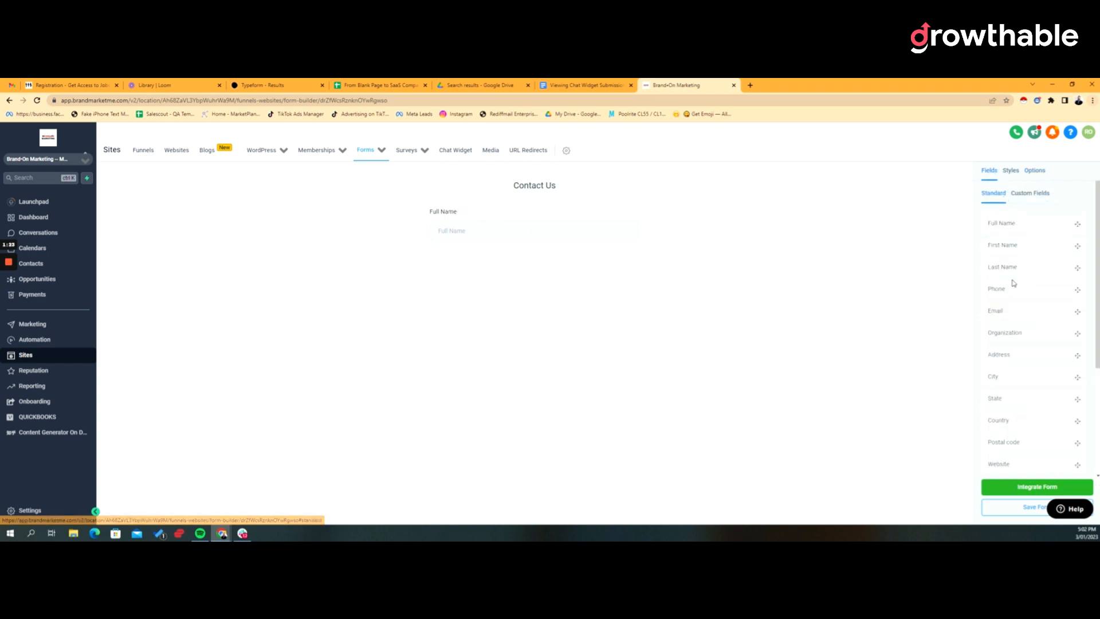
scroll(1013, 338, down, 3)
scroll(1028, 344, up, 3)
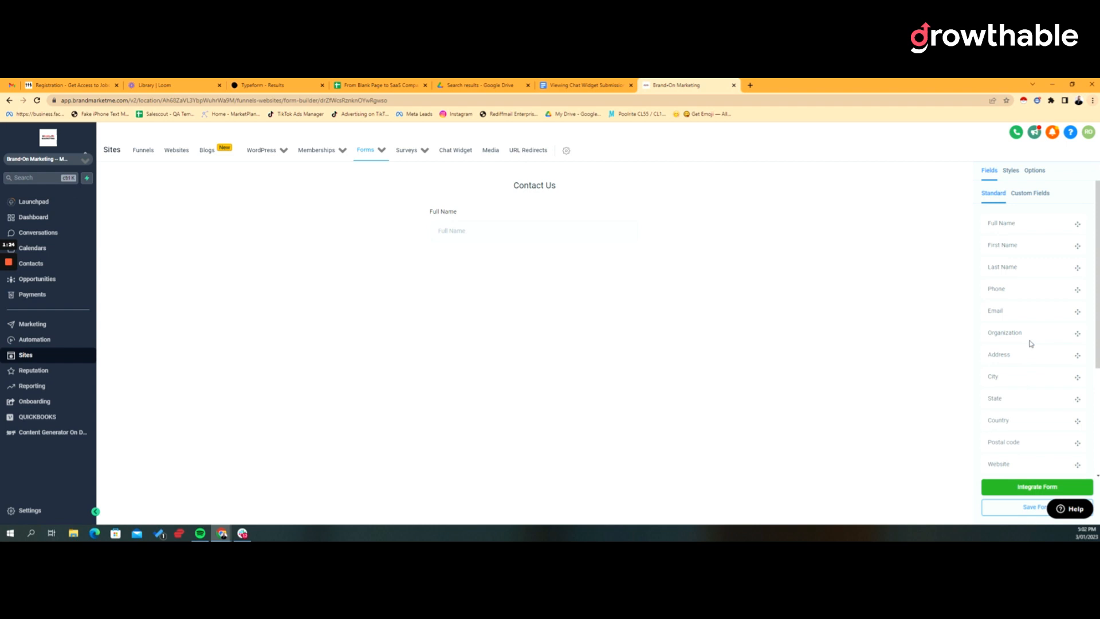
click(1041, 194)
scroll(1047, 272, down, 6)
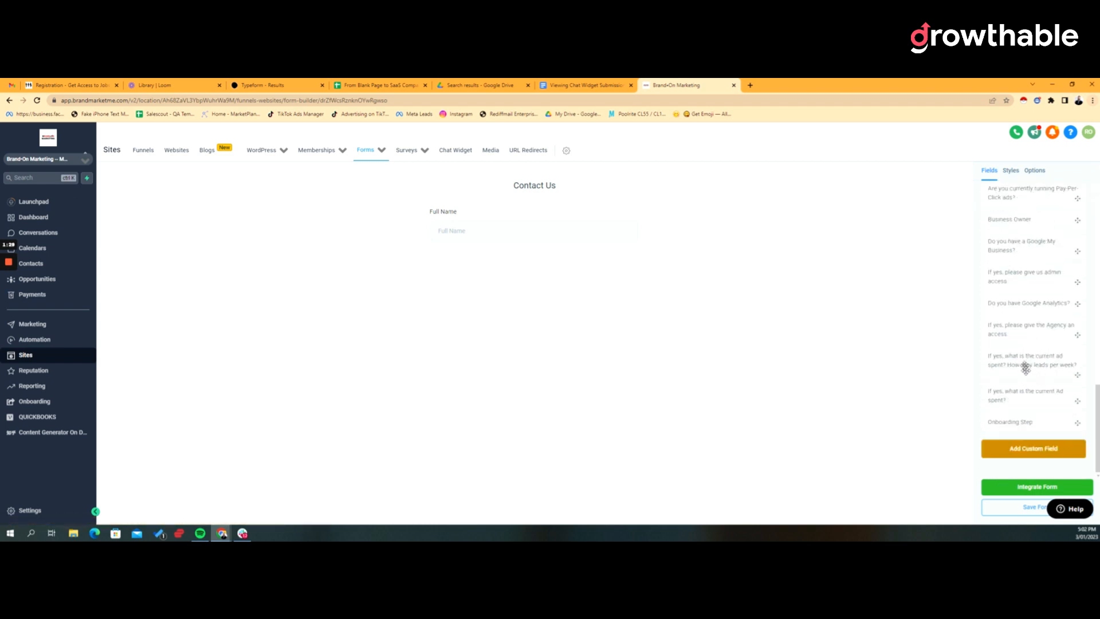
scroll(1031, 353, up, 5)
scroll(1040, 346, down, 5)
click(1032, 450)
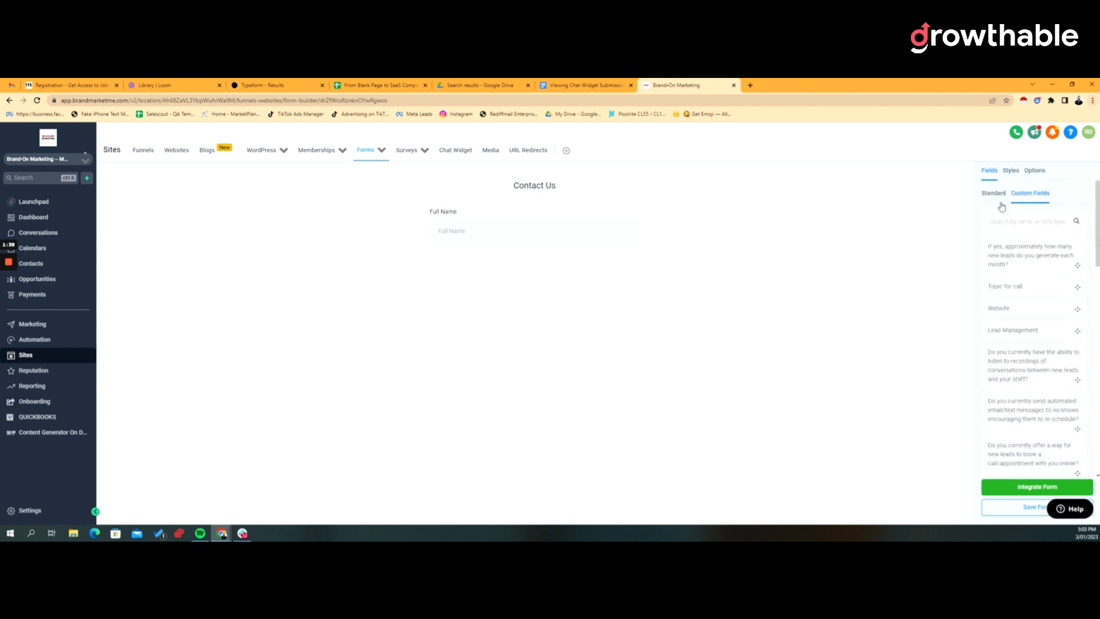
- Add the standard Captcha, Button and Phone elements in that order below the Full Name field
click(994, 193)
scroll(1044, 360, down, 3)
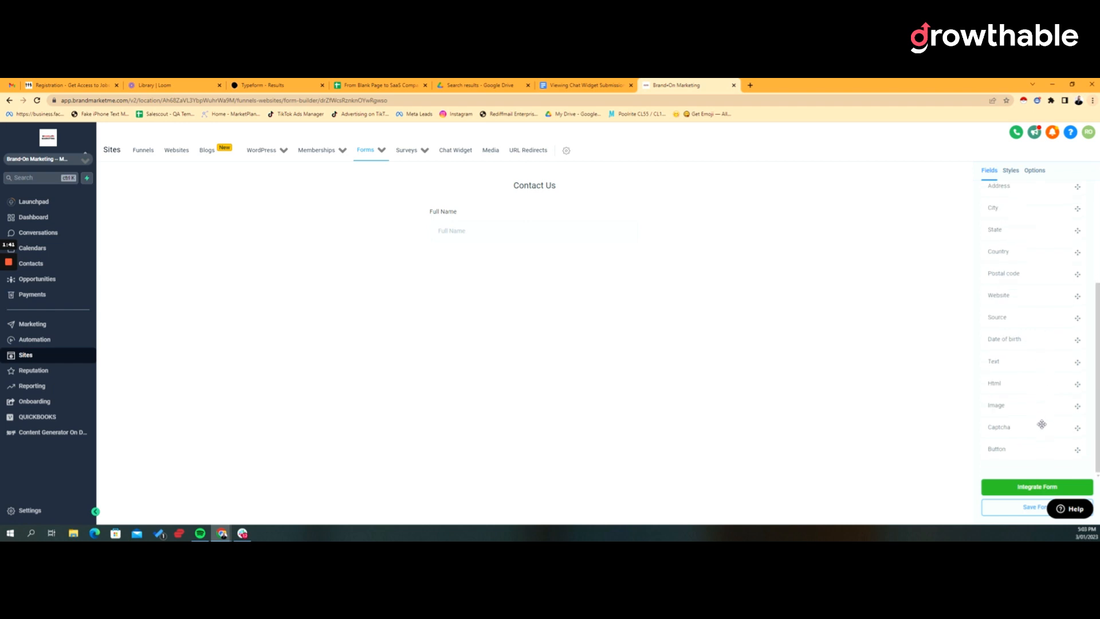
drag(1015, 426, 494, 268)
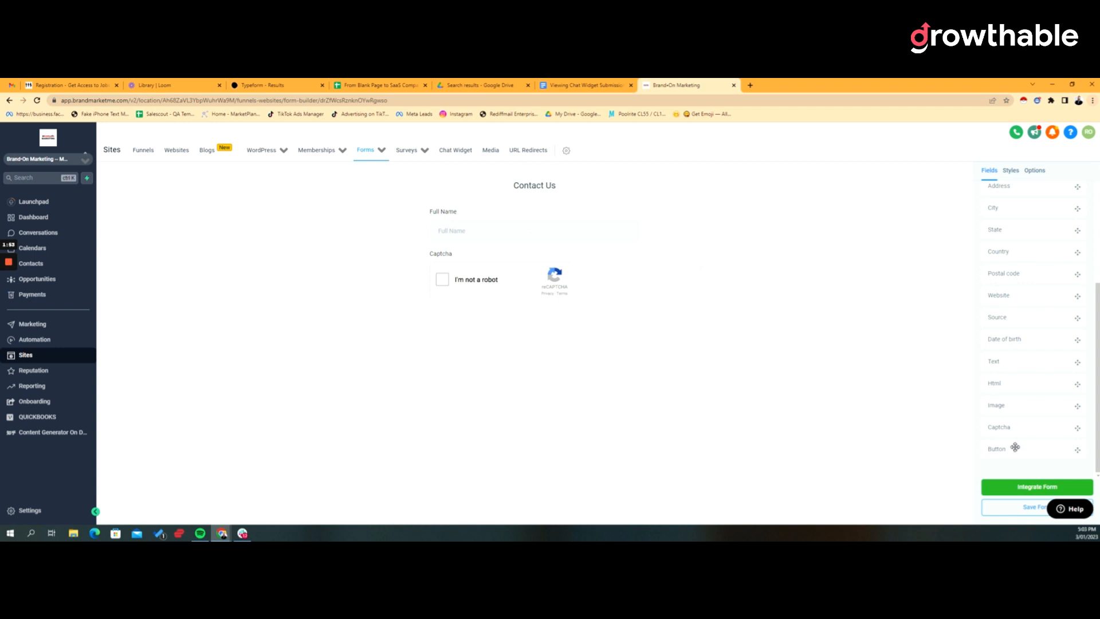
drag(1012, 449, 463, 338)
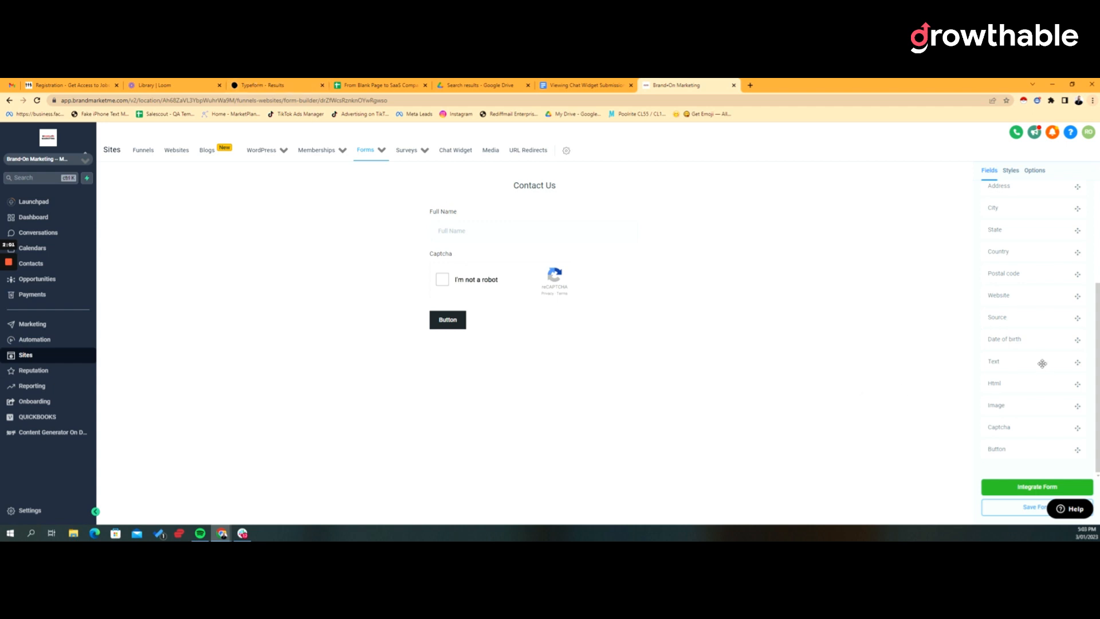
scroll(1042, 363, up, 2)
drag(1008, 207, 531, 343)
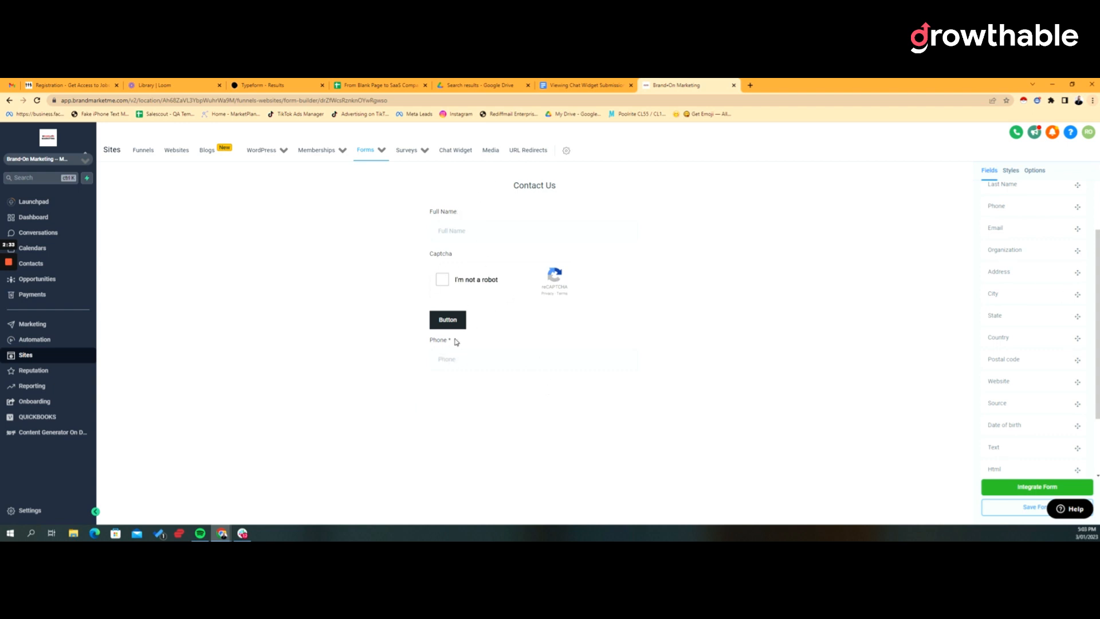
- Make the Full Name field required and close its field settings
click(474, 224)
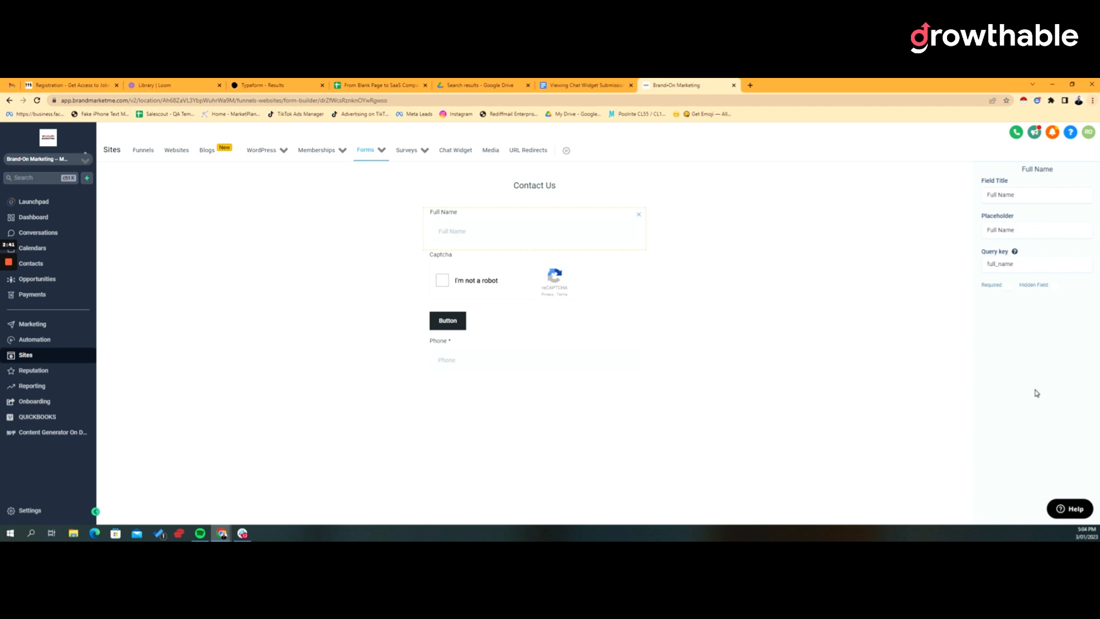
mouse_move(1015, 253)
click(1008, 287)
click(862, 360)
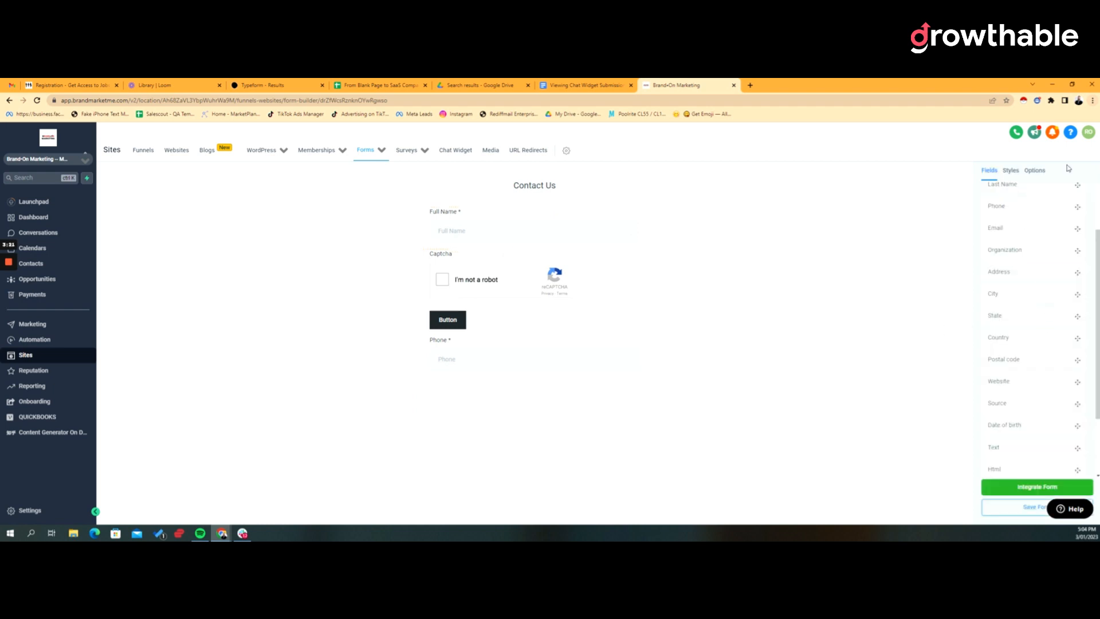
- Save the Contact Us form and open its integration options at the iframe embed code
scroll(1000, 330, up, 2)
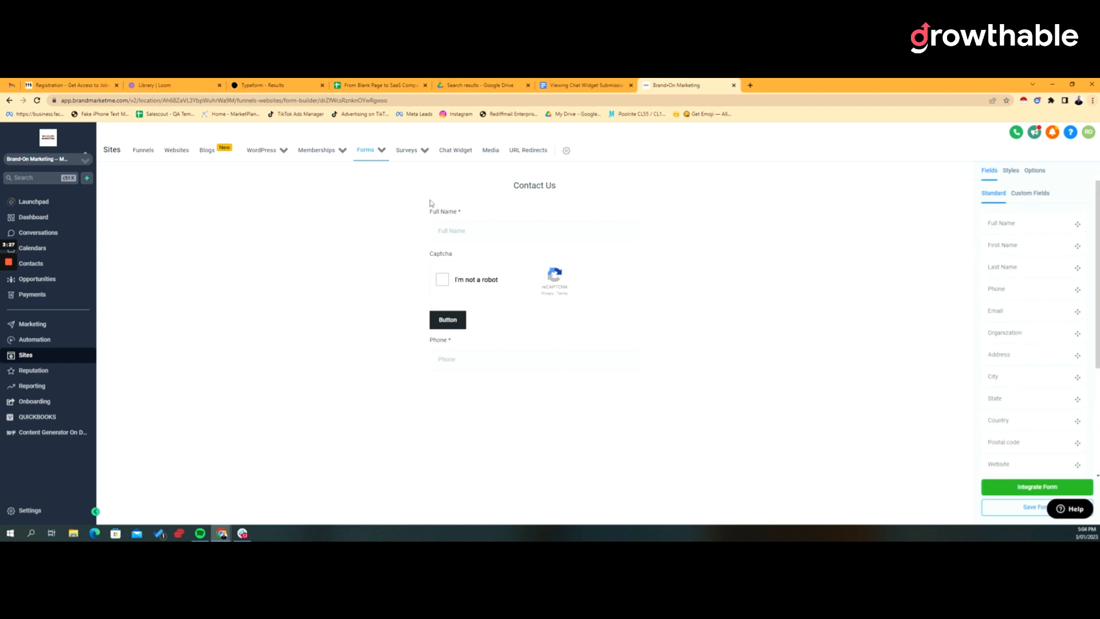
click(1033, 509)
click(1046, 488)
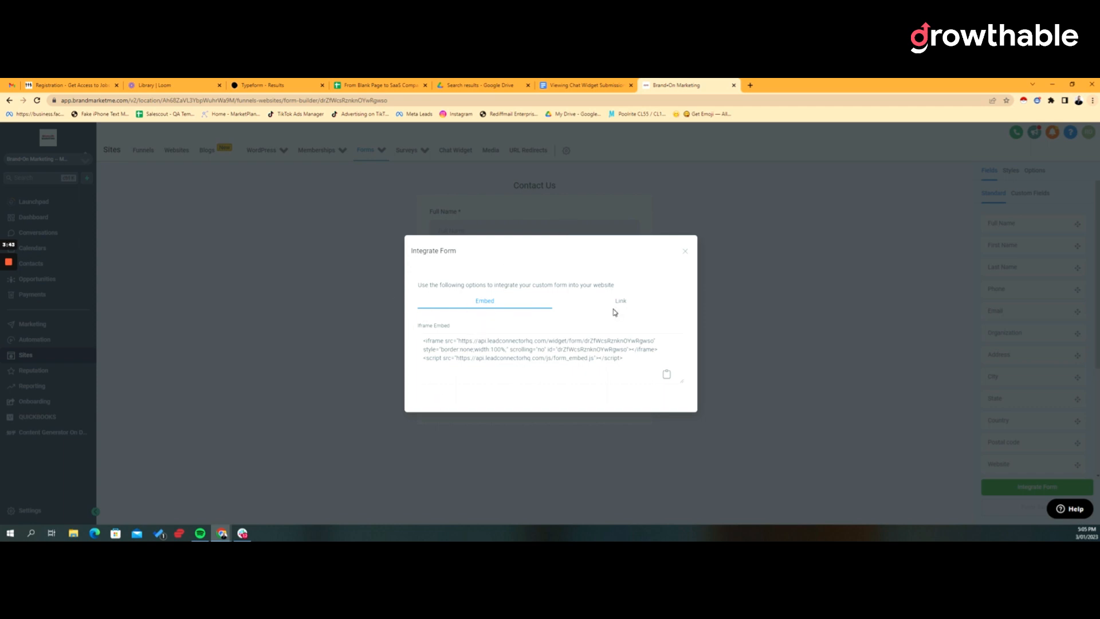
drag(418, 325, 456, 328)
- Open growthable.io in a new browser tab and examine the embedded form area under "Get a quick demo"
click(750, 85)
text(gr)
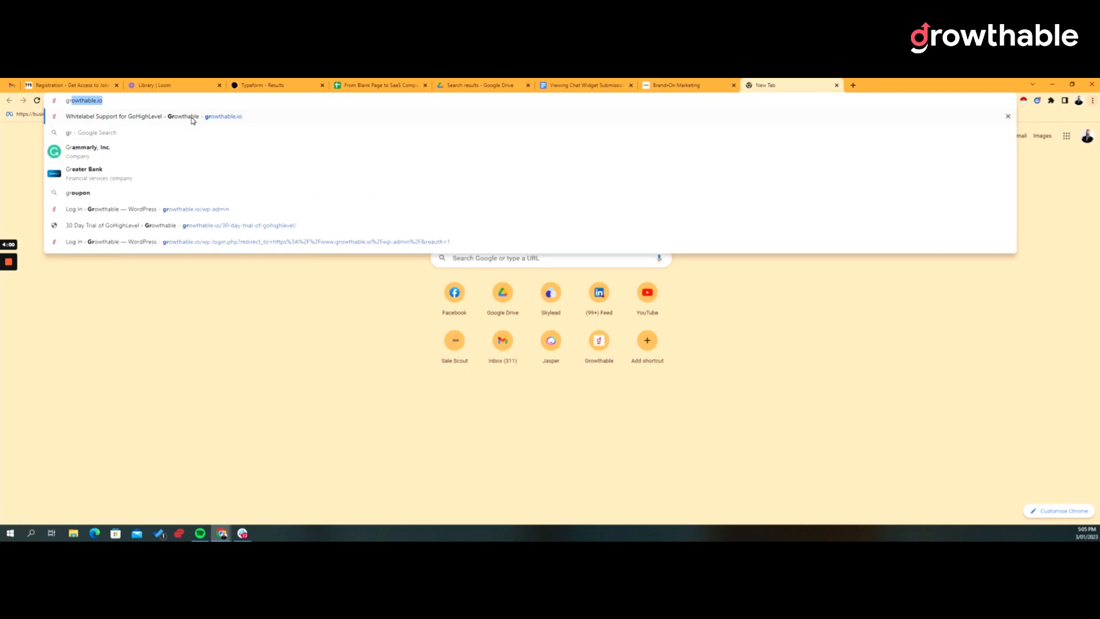
key(Return)
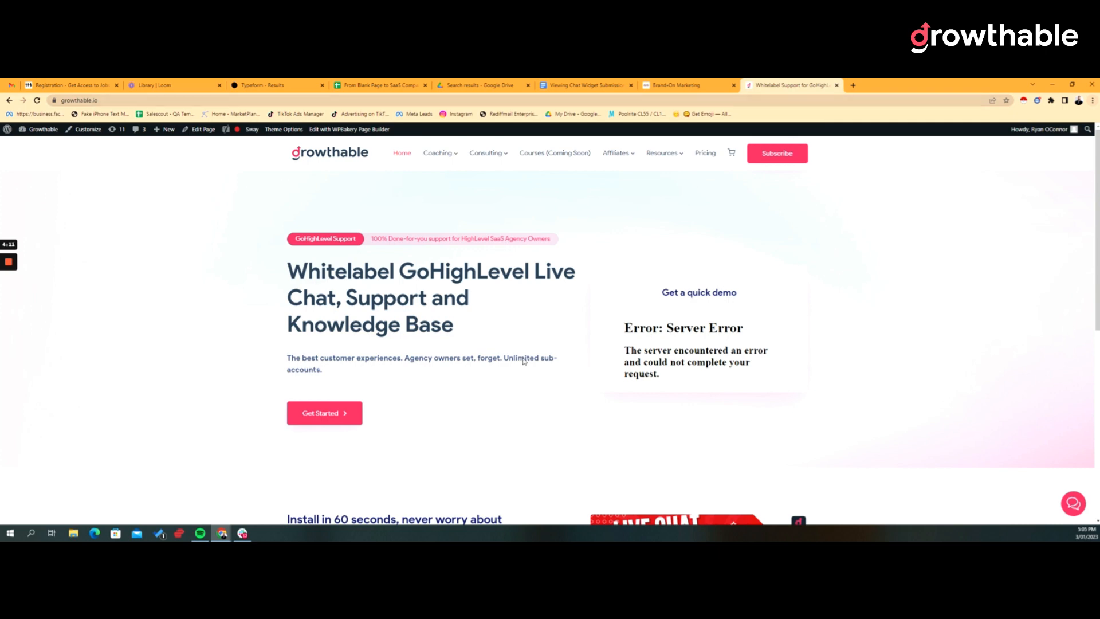
drag(645, 328, 733, 363)
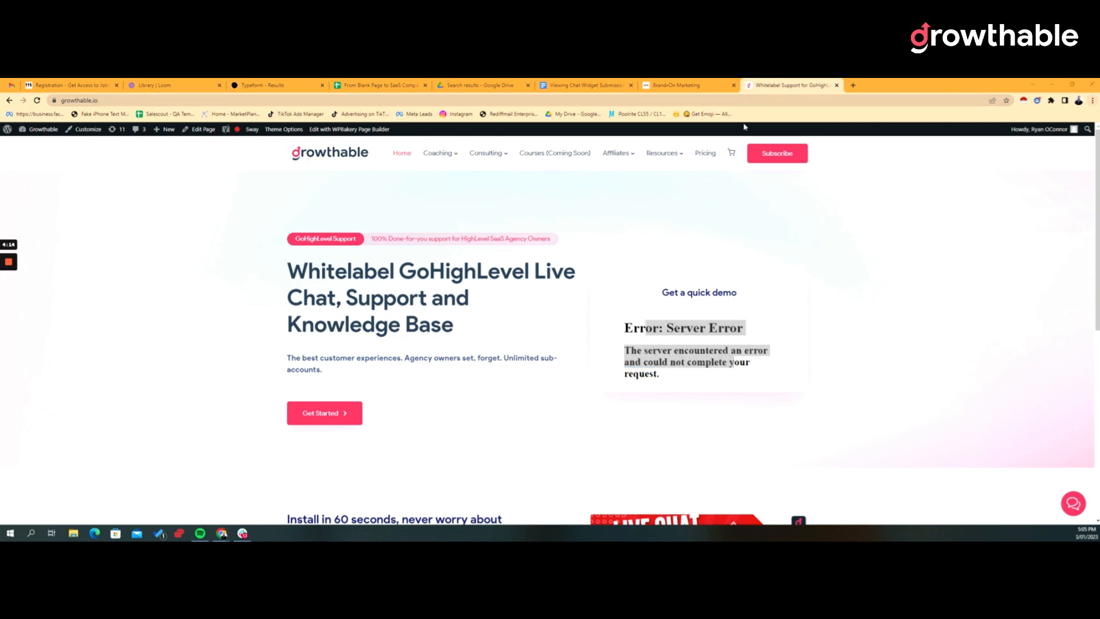
- Return to the form's integration options and select the whole iframe embed code
click(699, 86)
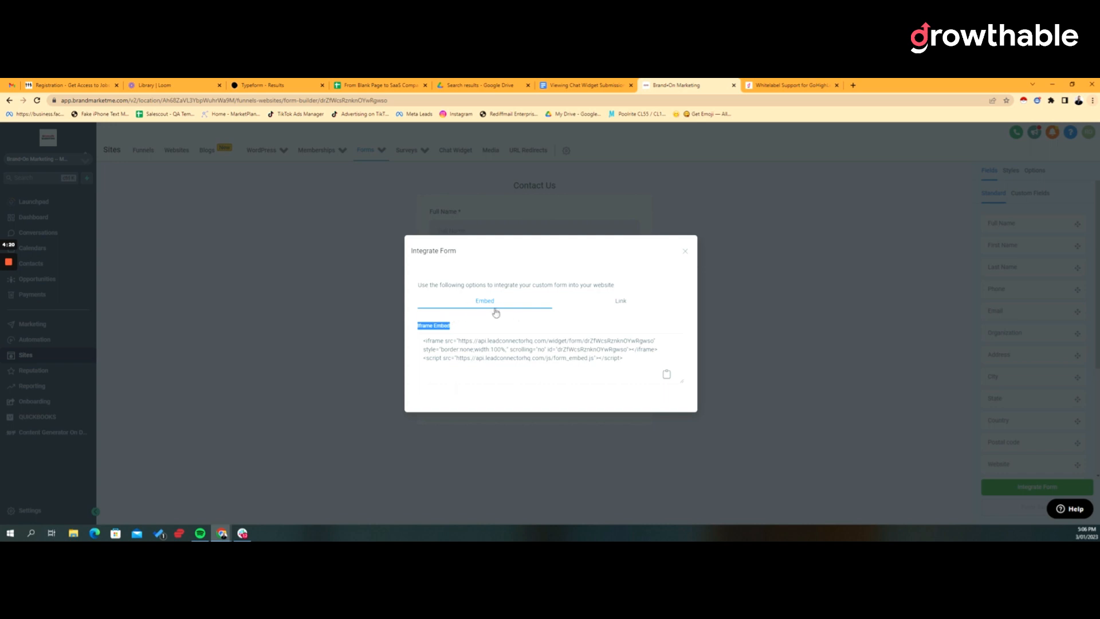
click(525, 359)
drag(445, 340, 376, 339)
click(572, 364)
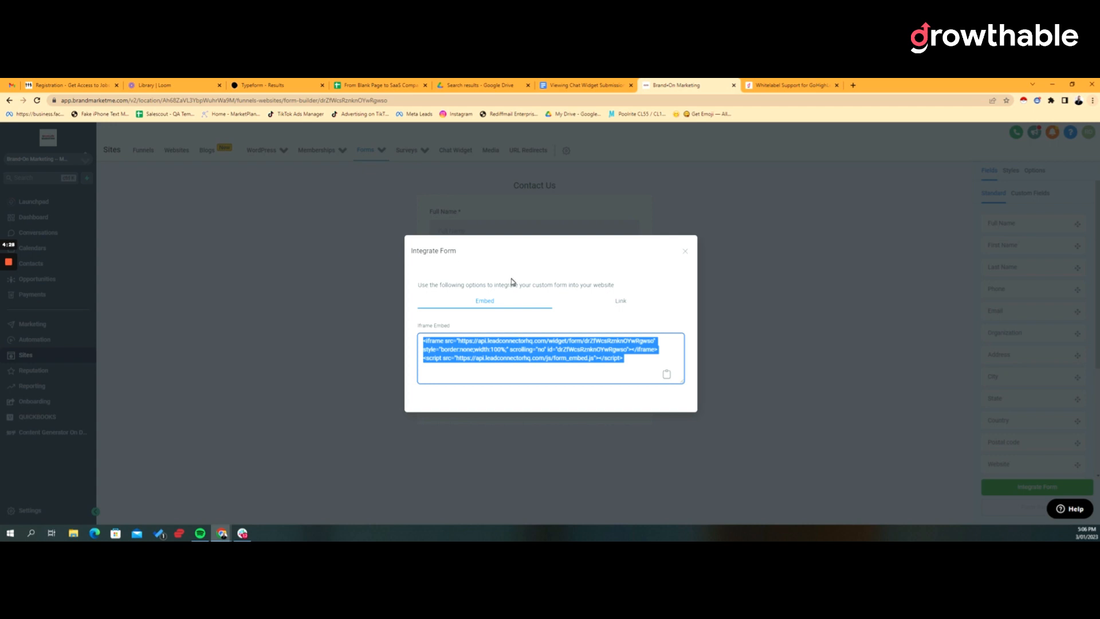
- Preview the form through its share link in a new tab, then close the preview and the integration options
click(621, 302)
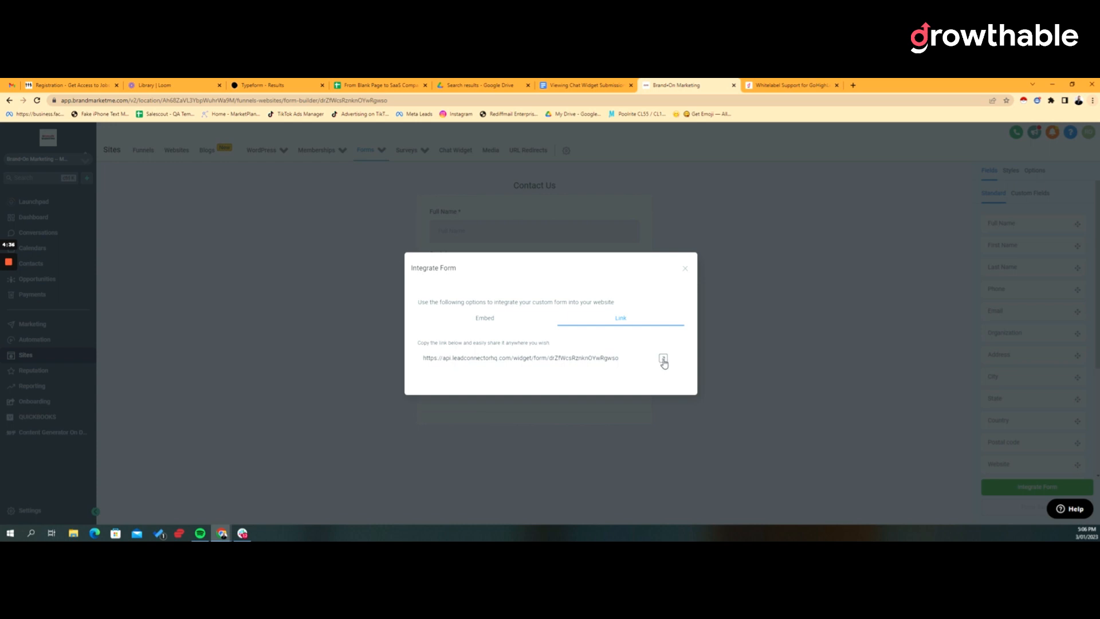
click(663, 358)
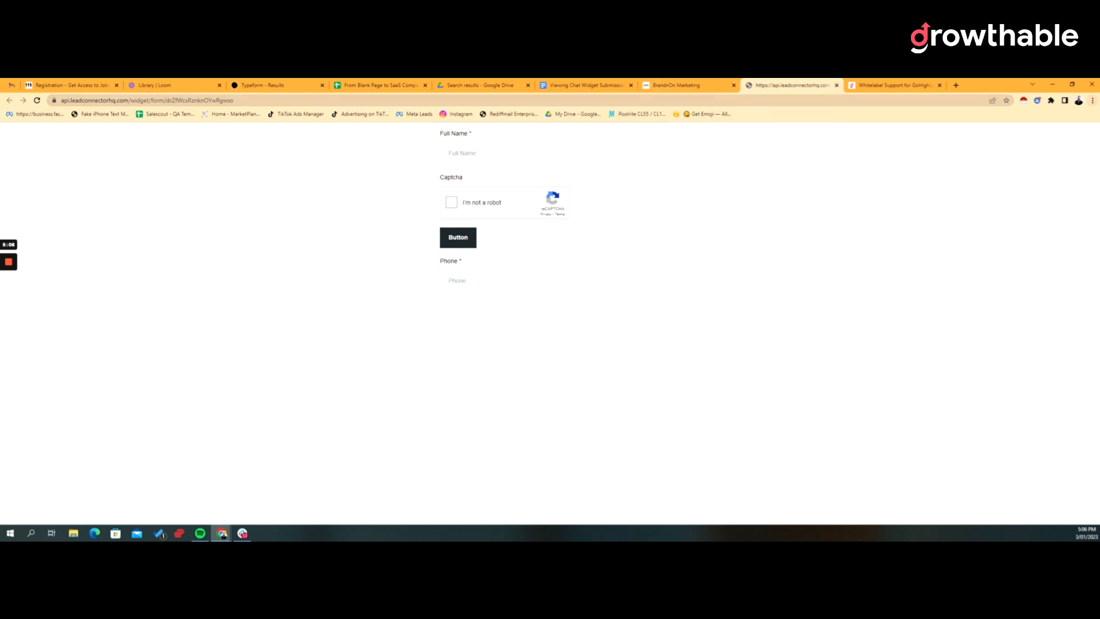
click(837, 86)
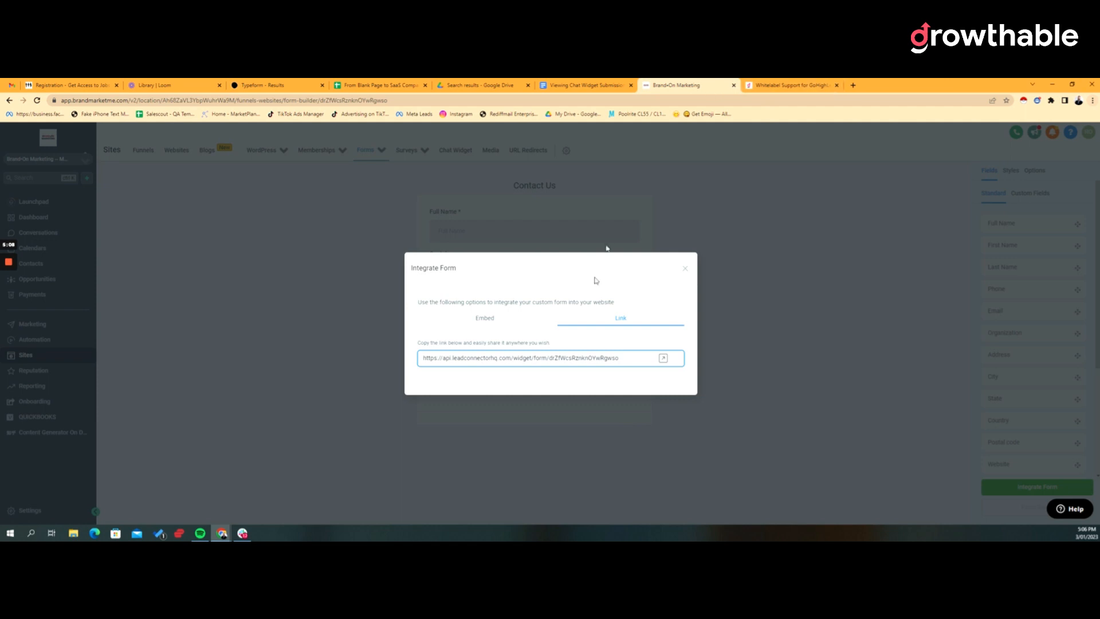
click(685, 269)
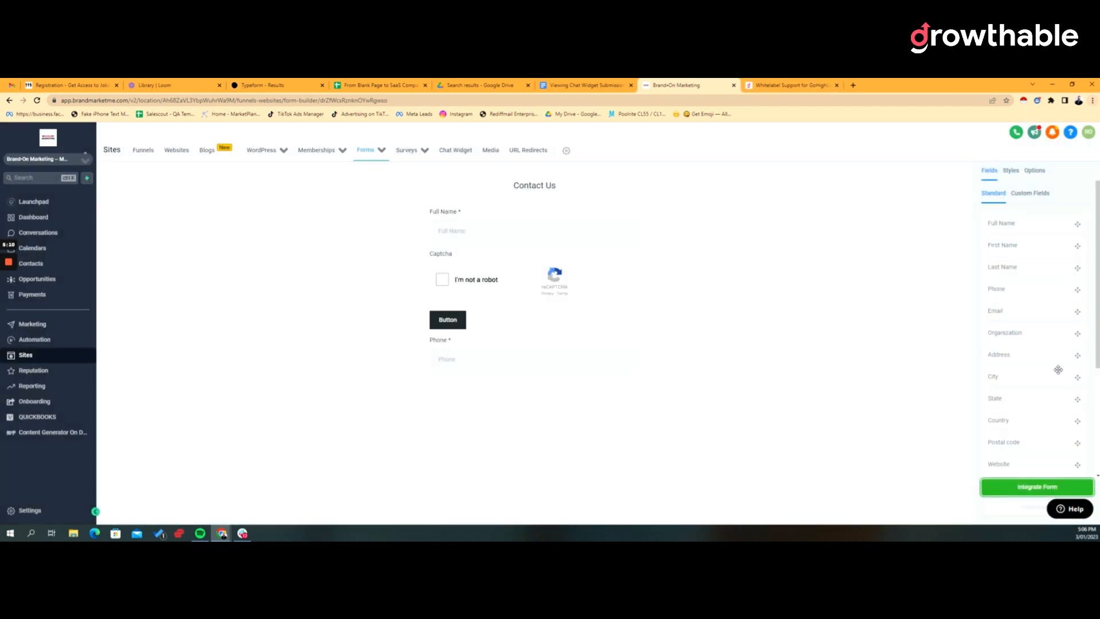
- Set the form's On Submit action to Message with the text "Thanks for your submission!"
scroll(1035, 395, down, 3)
scroll(1034, 459, up, 5)
click(1033, 172)
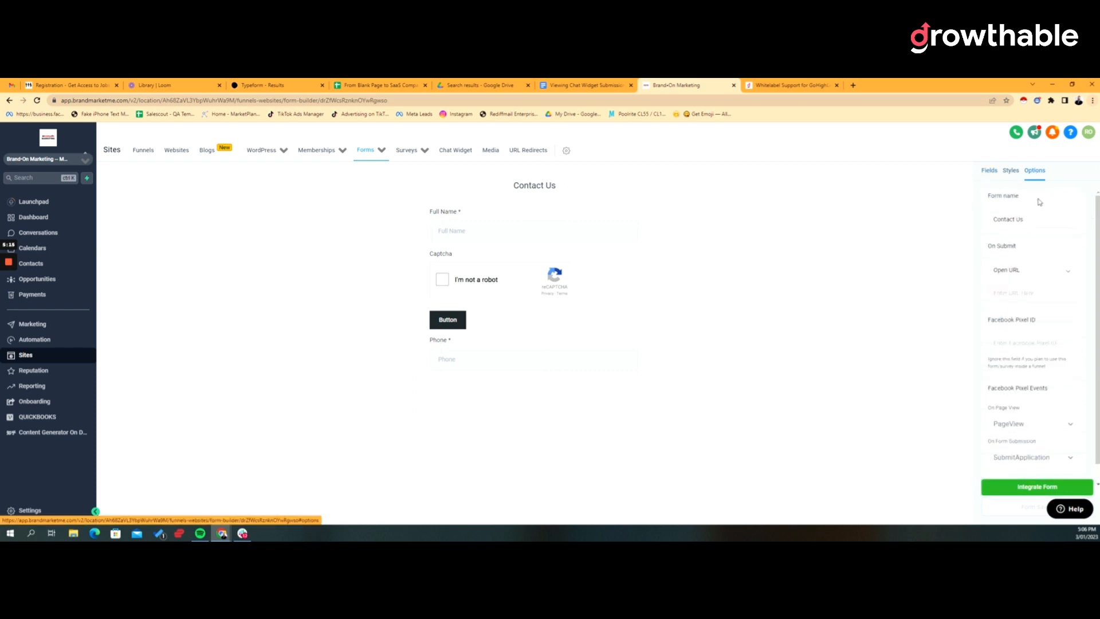
click(1068, 274)
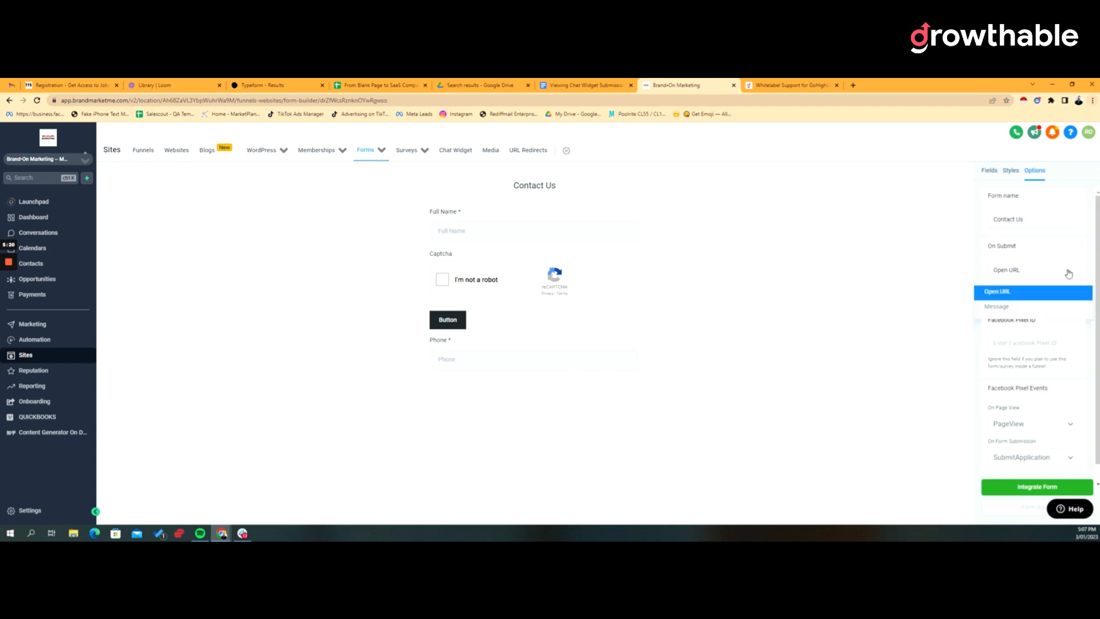
click(1014, 308)
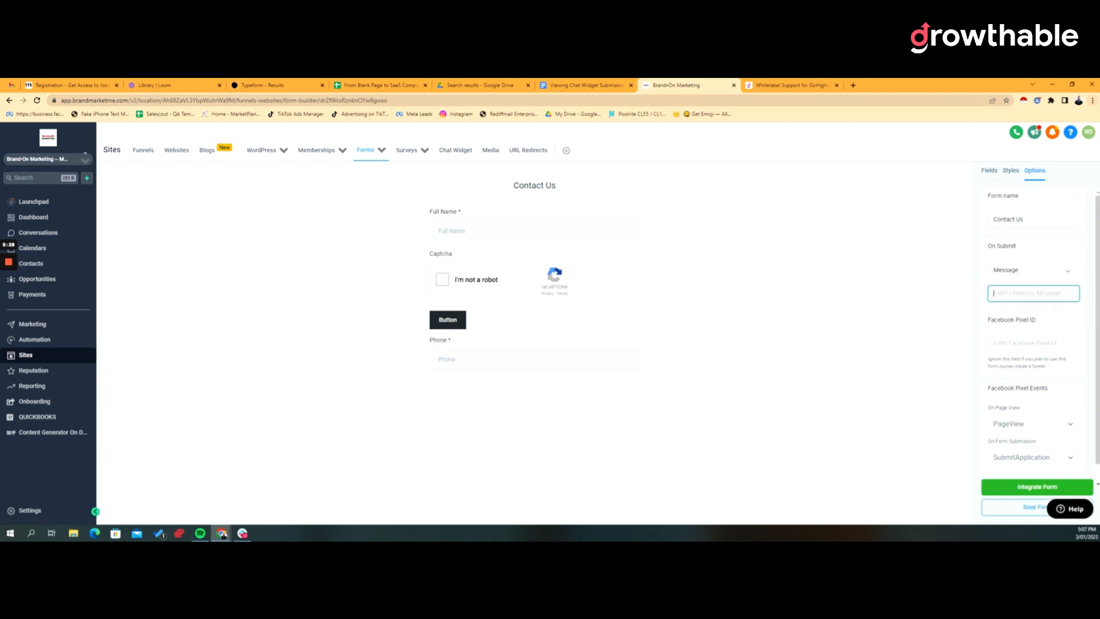
text(Thanks for your submission!)
click(1053, 342)
- Examine the Facebook Pixel ID setting, its usage note and the event choices for On Page View
drag(997, 319, 1048, 323)
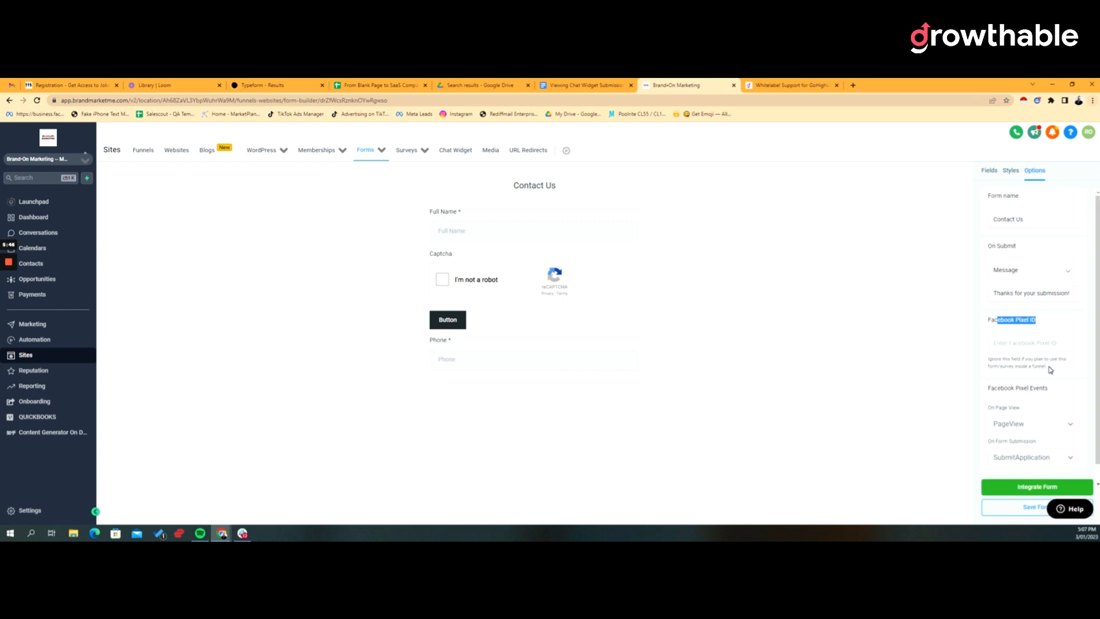
drag(1050, 368, 985, 372)
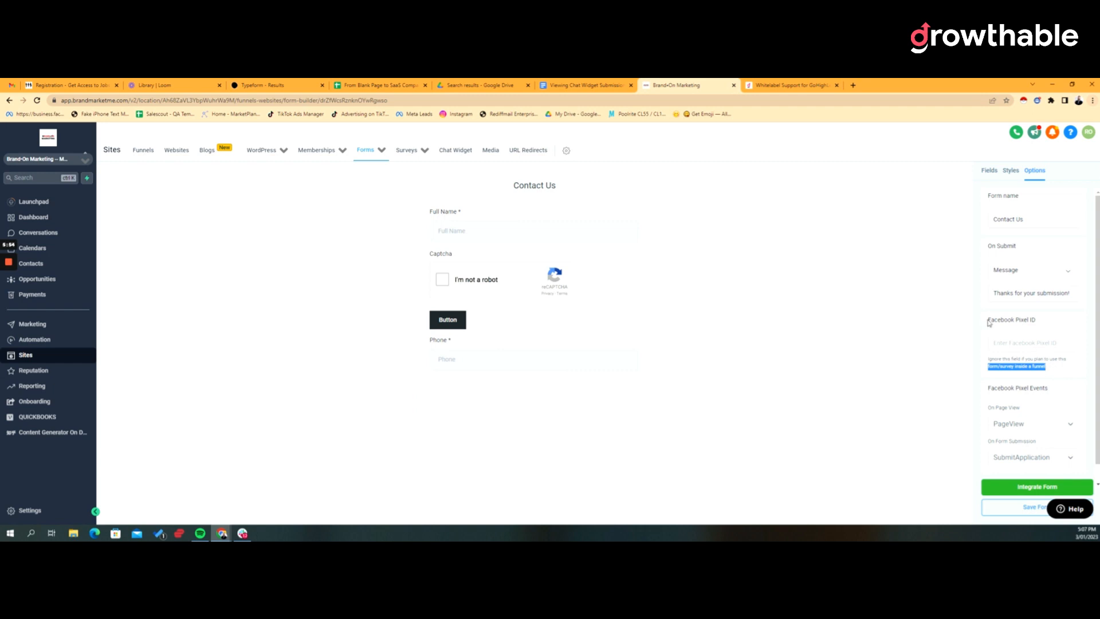
drag(997, 320, 1048, 321)
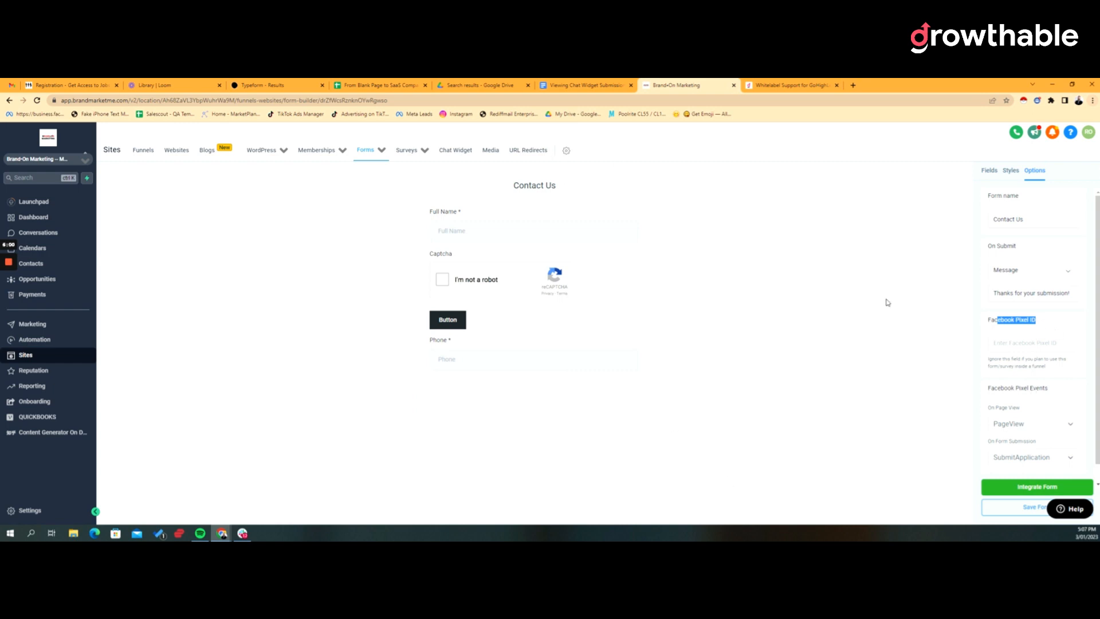
scroll(1052, 378, down, 1)
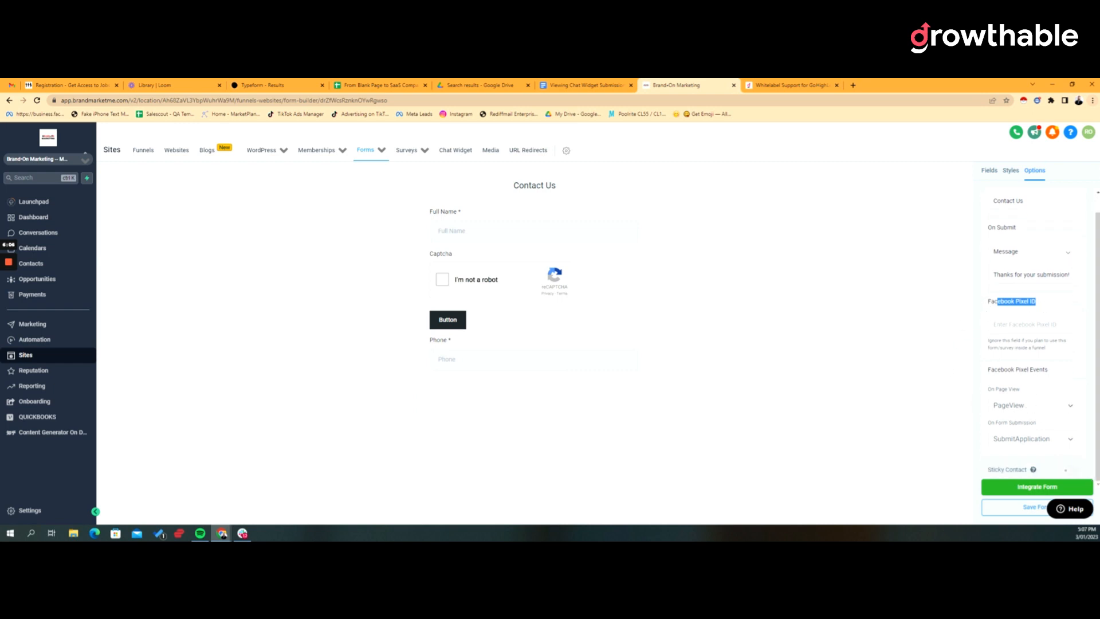
click(1070, 405)
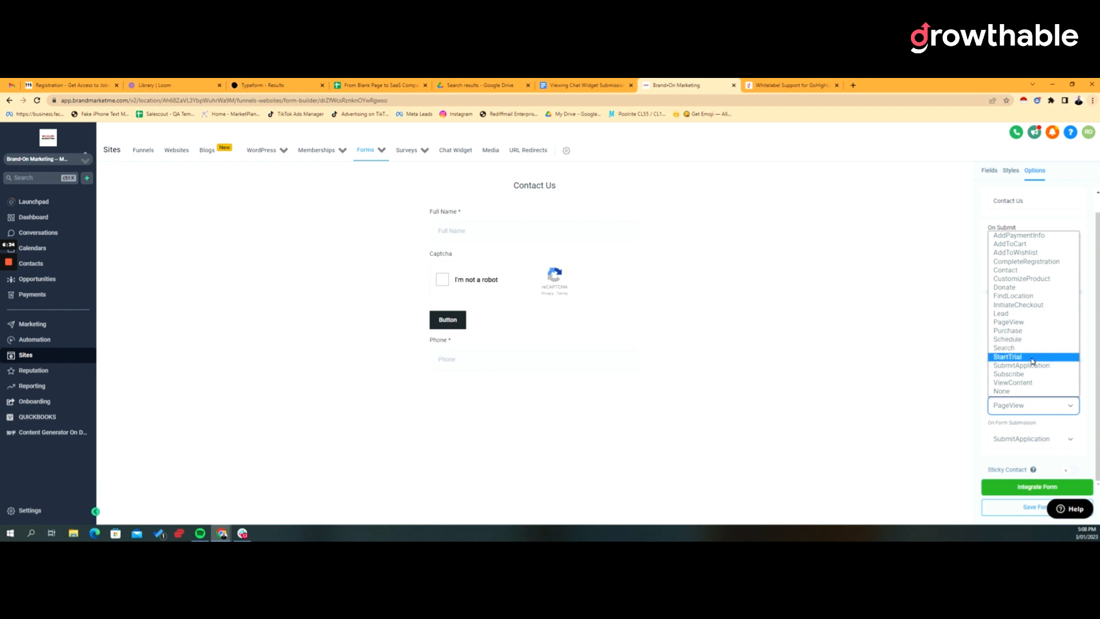
click(1068, 411)
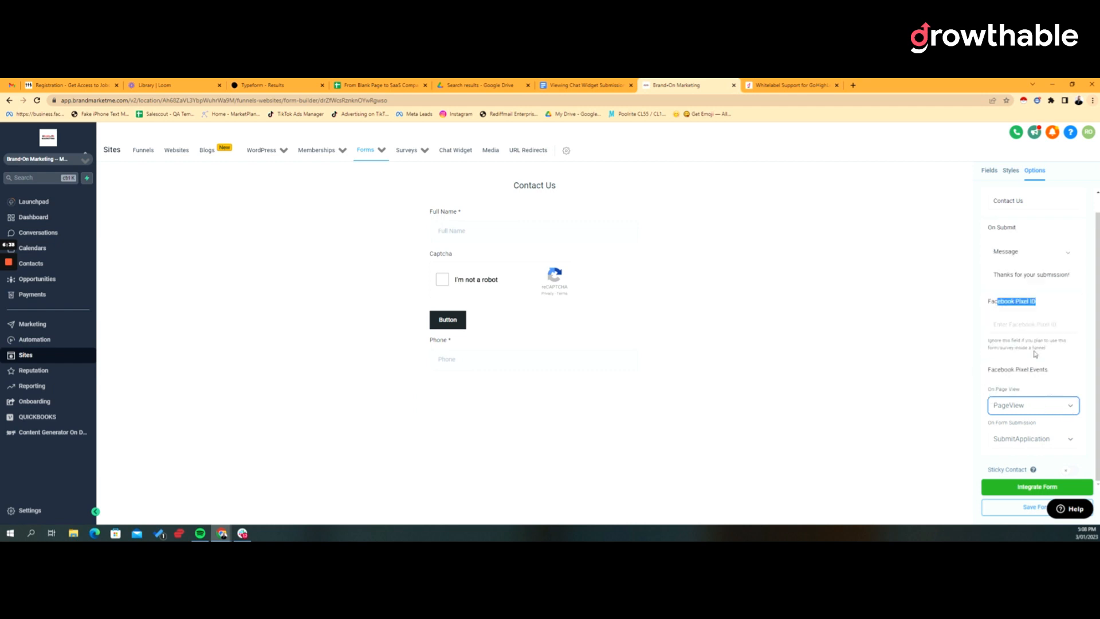
- Review the Facebook Pixel event choices offered for On Form Submission without changing the selection
click(1064, 439)
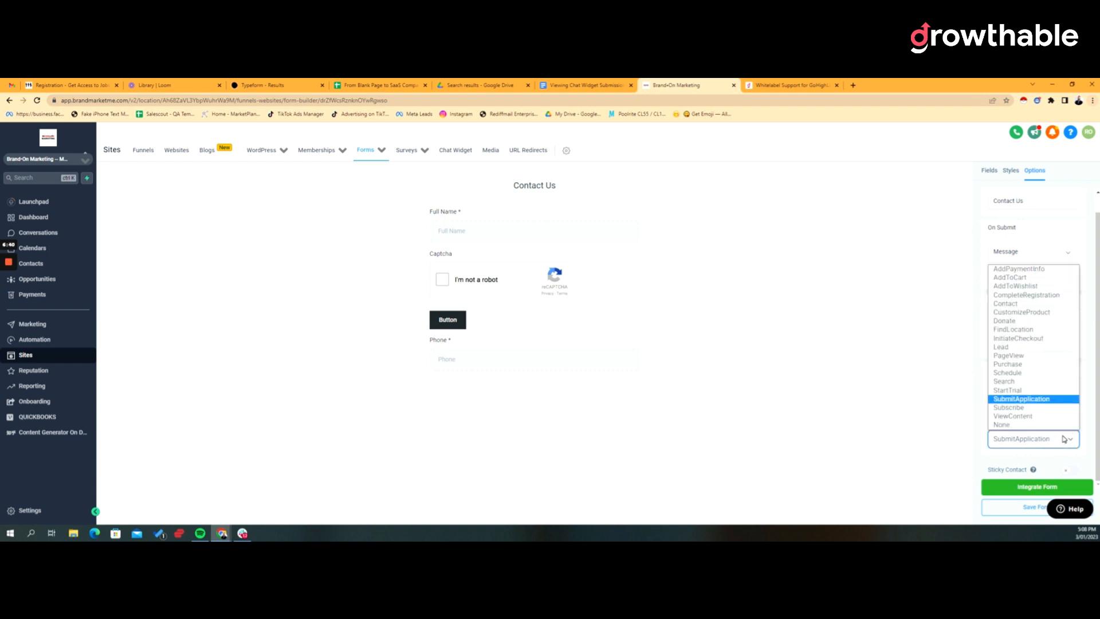
click(886, 397)
click(1056, 441)
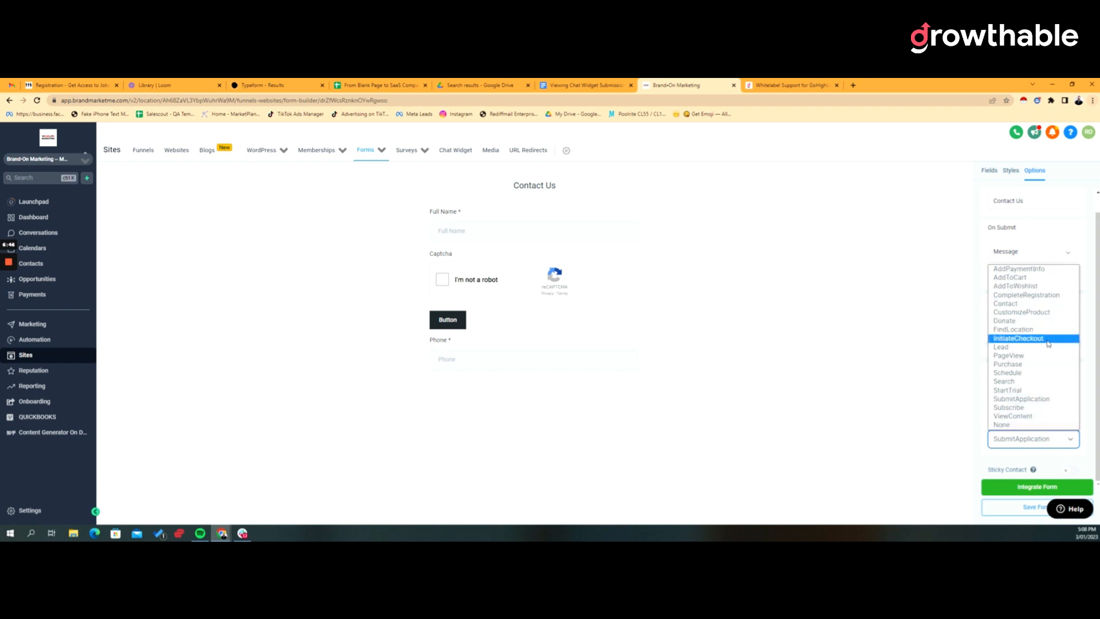
click(920, 412)
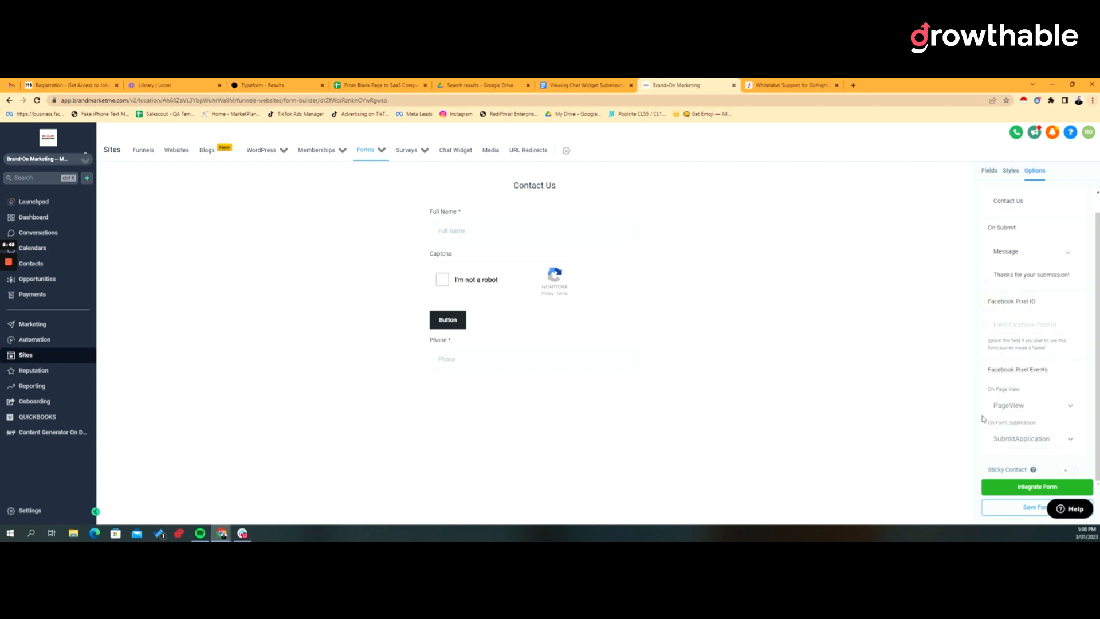
- Set the Facebook Pixel events to StartTrial for On Page View and Purchase for On Form Submission
click(1047, 404)
click(1035, 370)
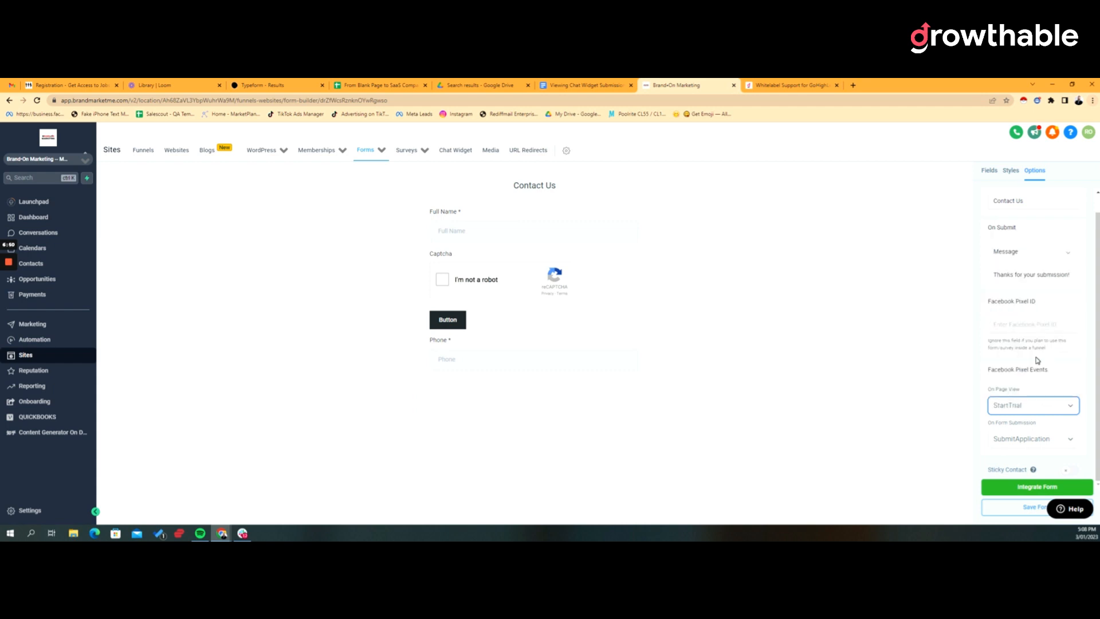
click(1044, 437)
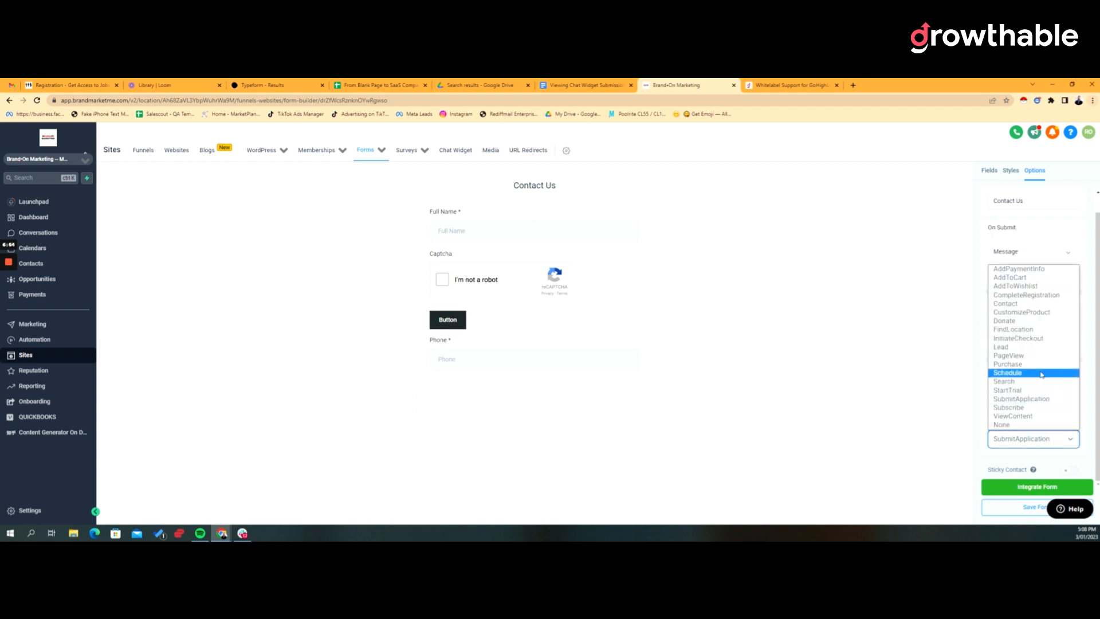
click(1042, 369)
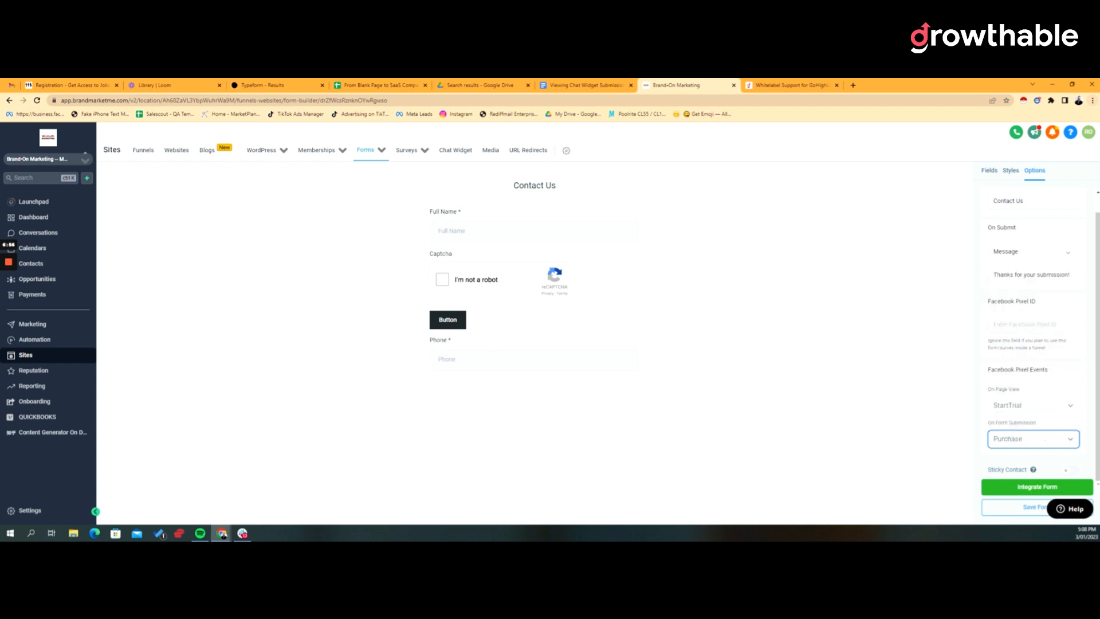
- Check the help note for the Sticky Contact option and save the form
scroll(1025, 380, up, 1)
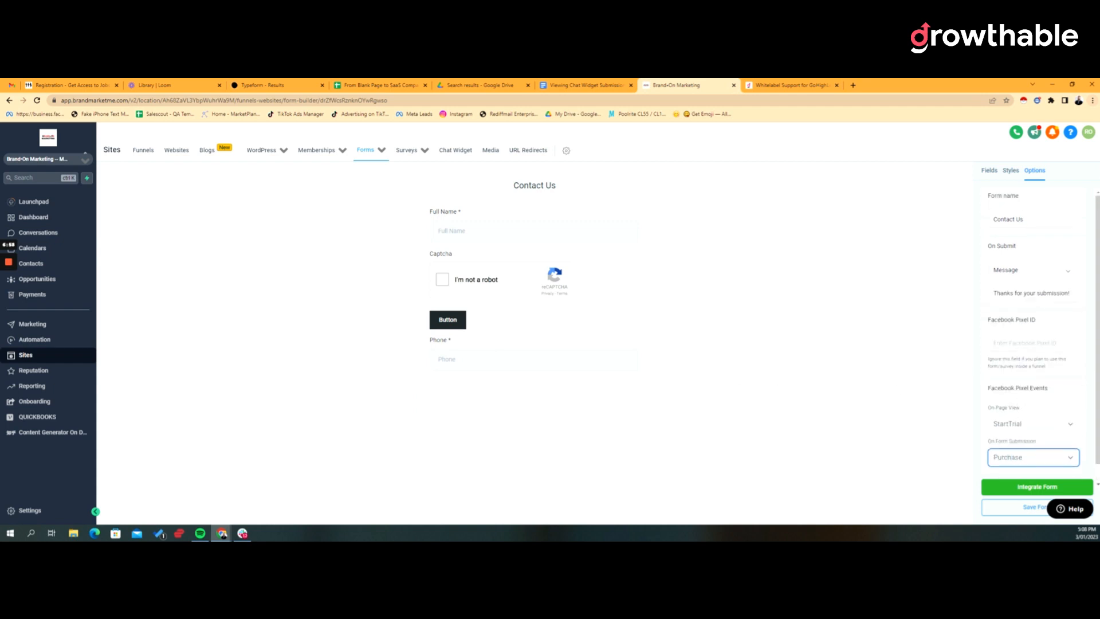
scroll(1007, 447, down, 1)
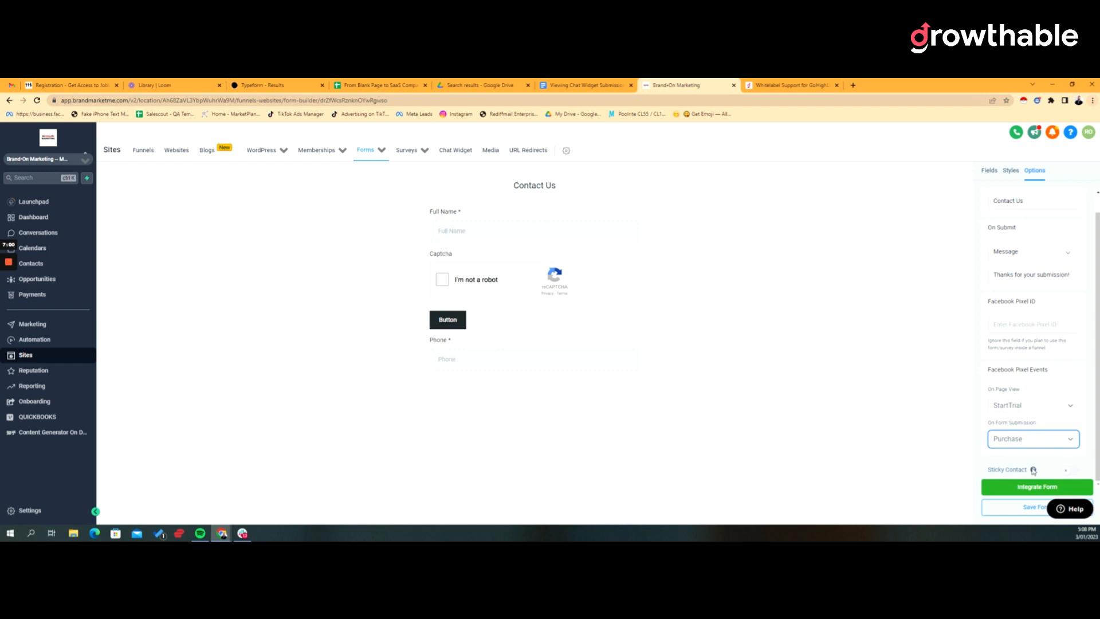
mouse_move(1033, 471)
click(1022, 511)
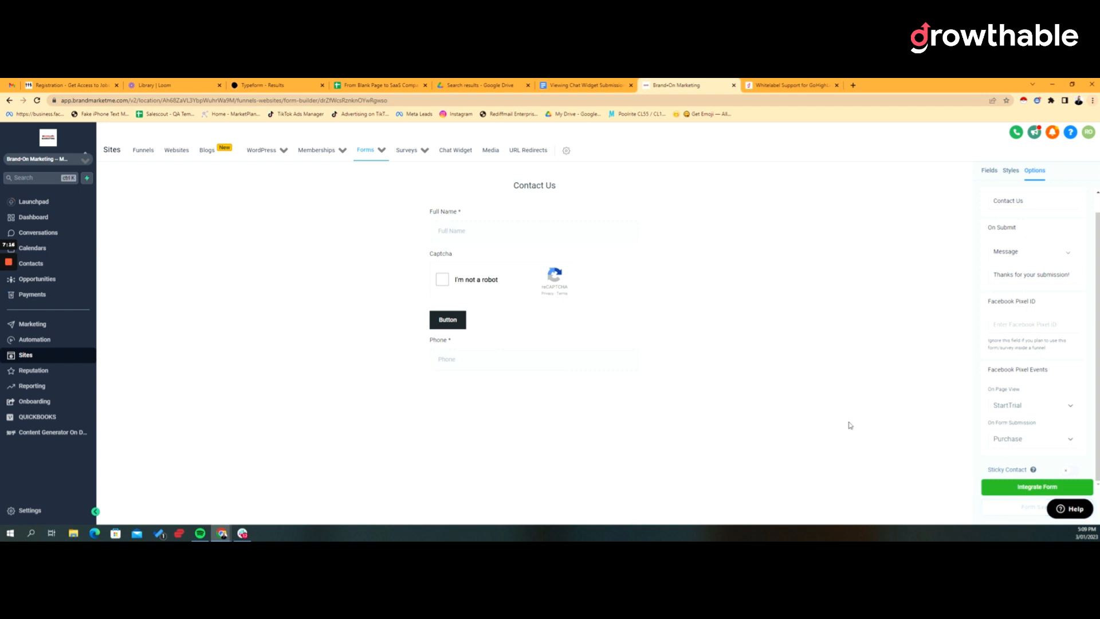